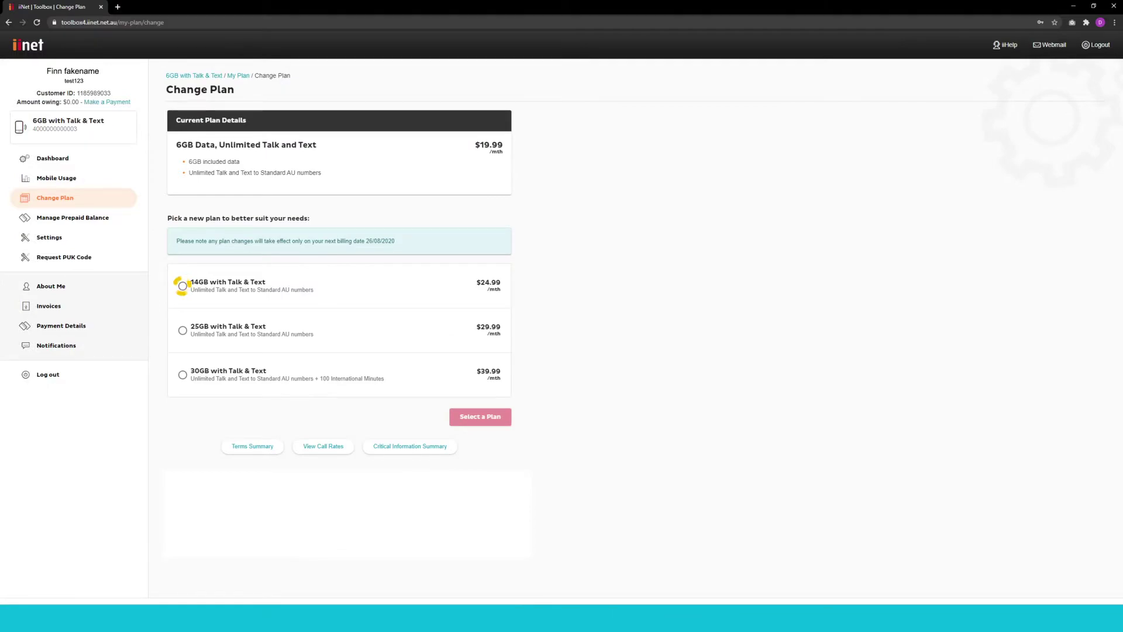
Step: Choose the 14GB Data, Unlimited Talk and Text plan at $24.99
left_click(181, 285)
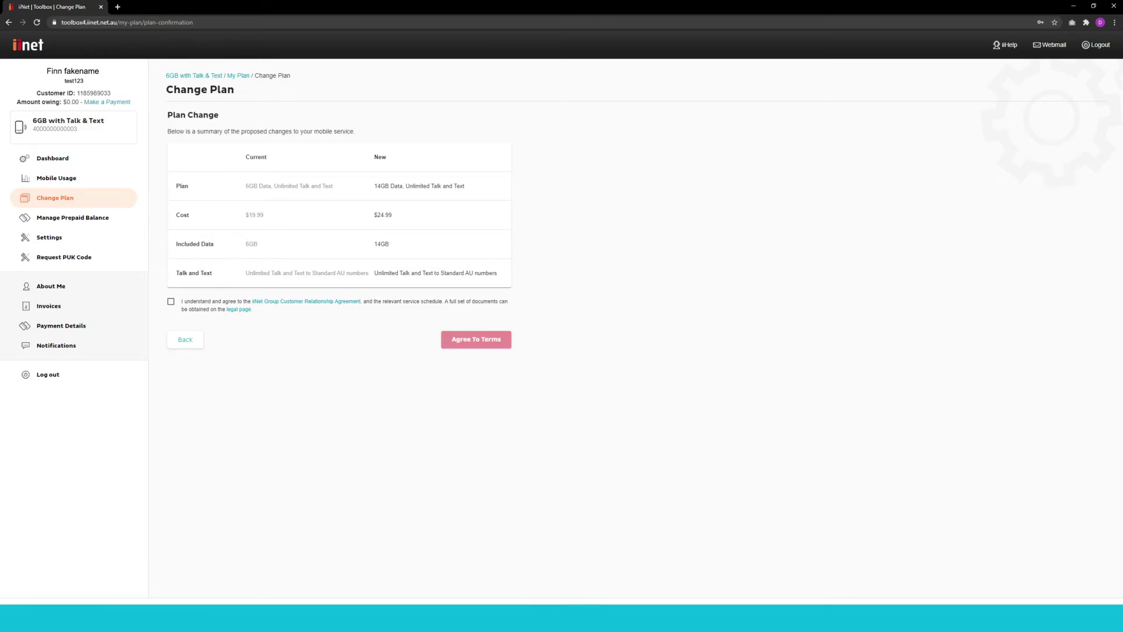
Step: Agree to the customer relationship terms and submit the 14GB plan change
left_click(170, 300)
left_click(489, 338)
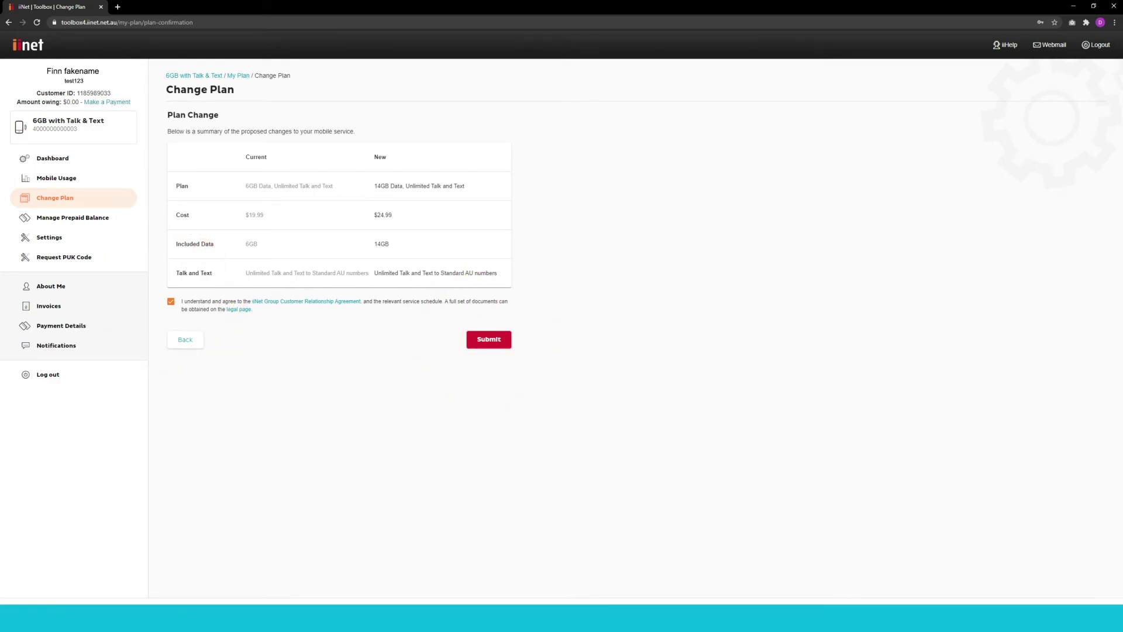